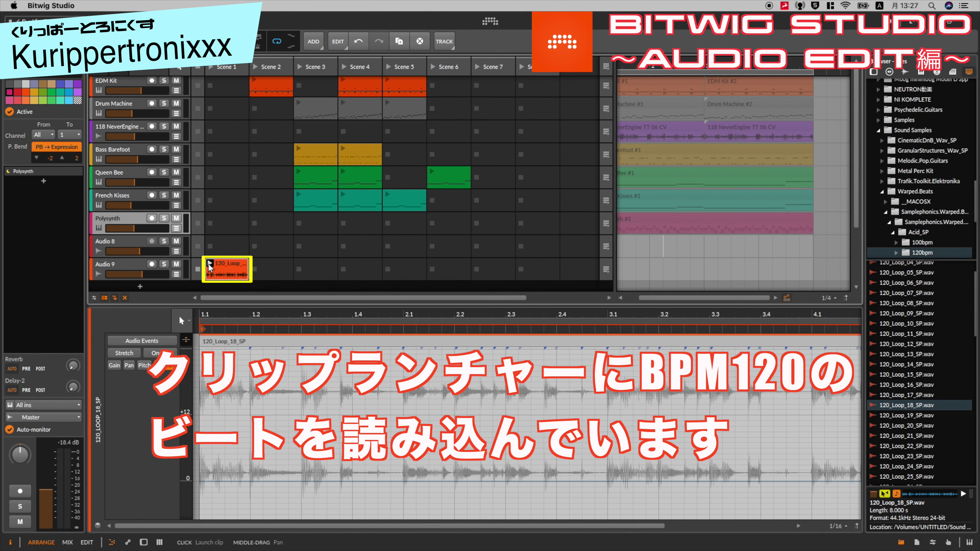
Launch the 120_Loop_18_SP clip on the Audio 9 track, select it and start playback.
{"action": "left_click", "coordinate": [209, 264]}
{"action": "left_click", "coordinate": [230, 267]}
{"action": "left_click", "coordinate": [231, 267]}
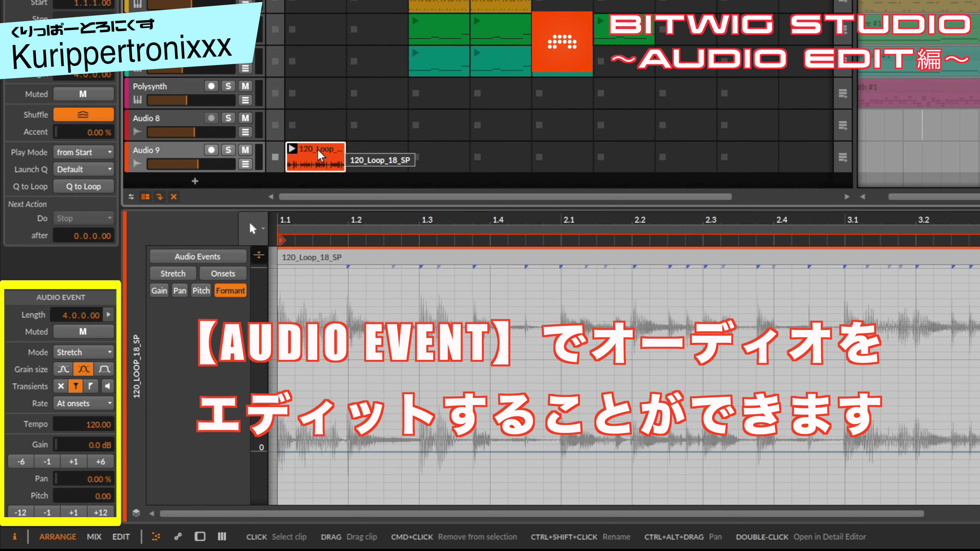
{"action": "key", "text": "space"}
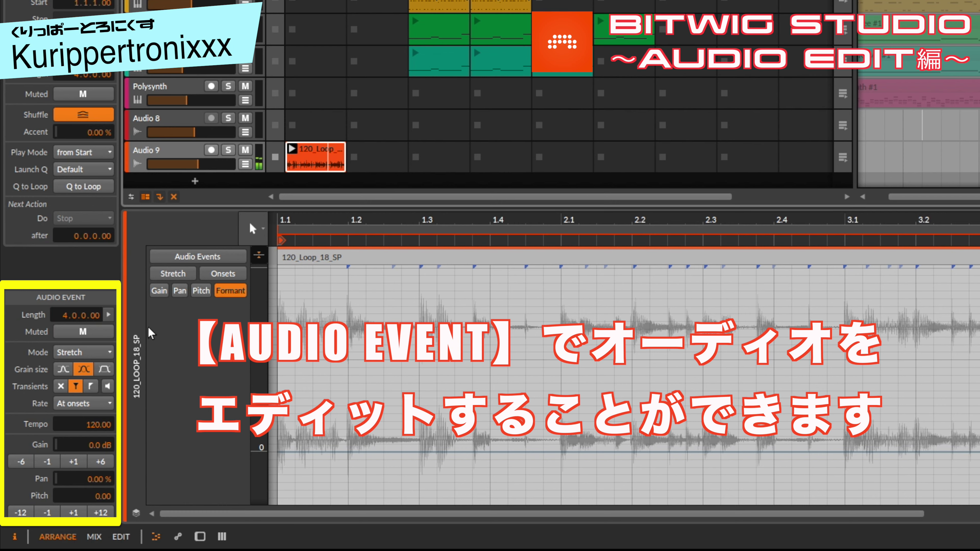
Set the loop's audio event to the Slice stretch mode and raise its formant to 17.
{"action": "left_click", "coordinate": [103, 350]}
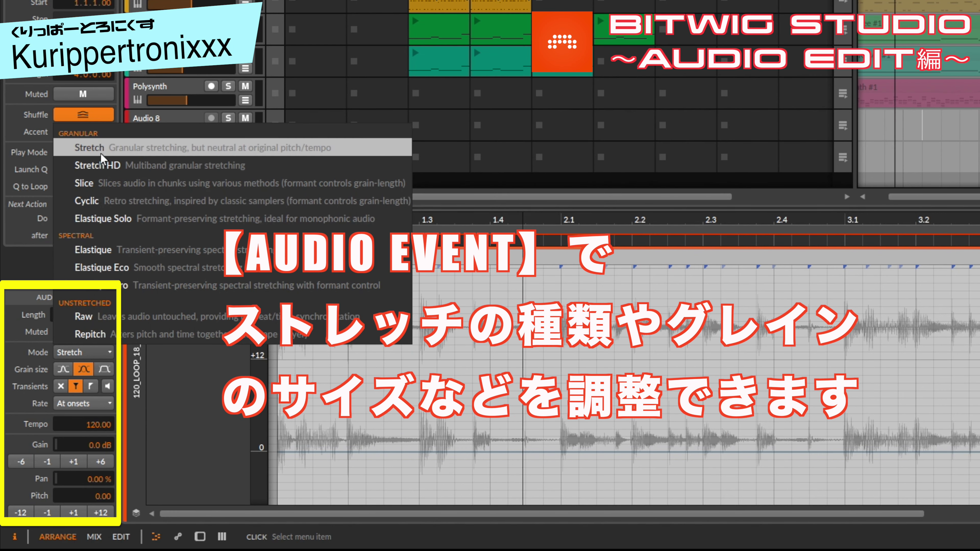
{"action": "left_click", "coordinate": [100, 152]}
{"action": "left_click", "coordinate": [93, 347]}
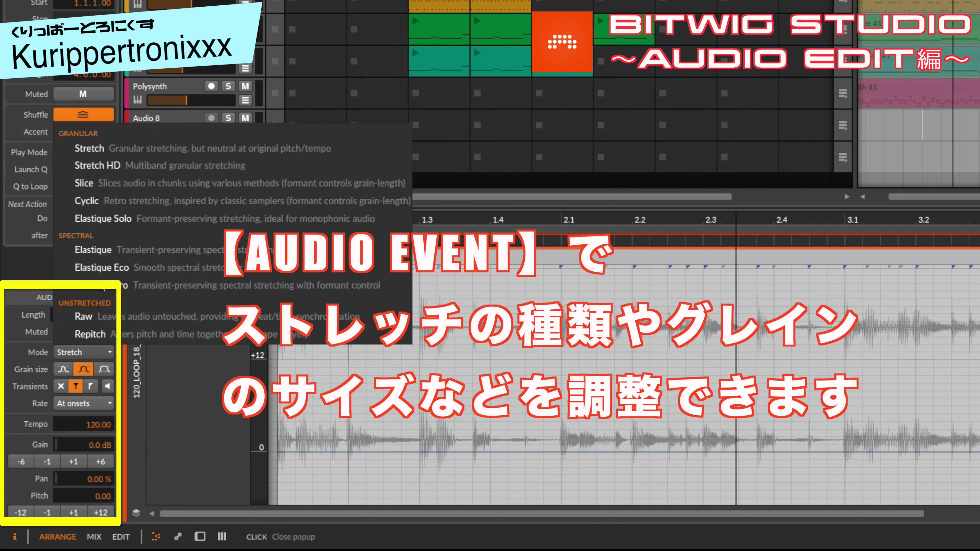
{"action": "left_click", "coordinate": [95, 184]}
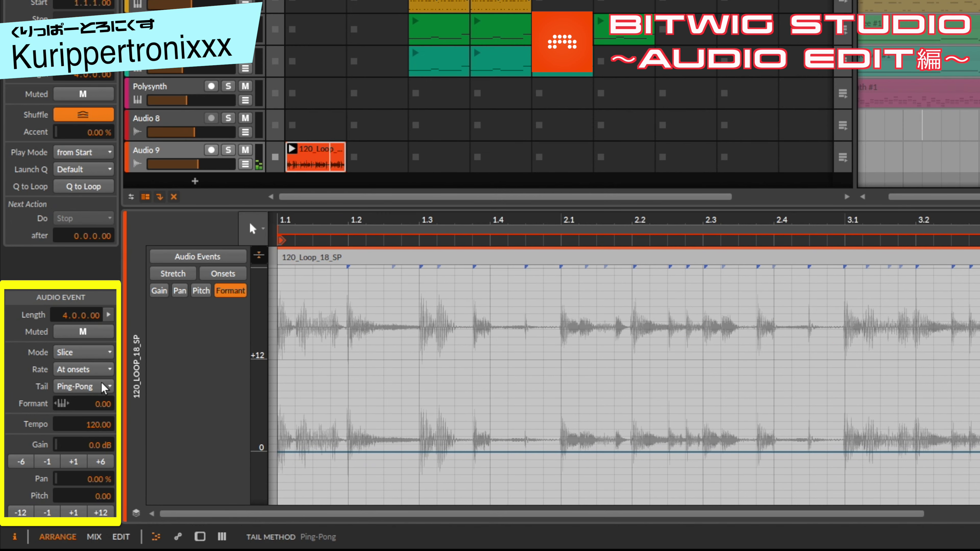
{"action": "left_click_drag", "start_coordinate": [104, 404], "coordinate": [104, 331]}
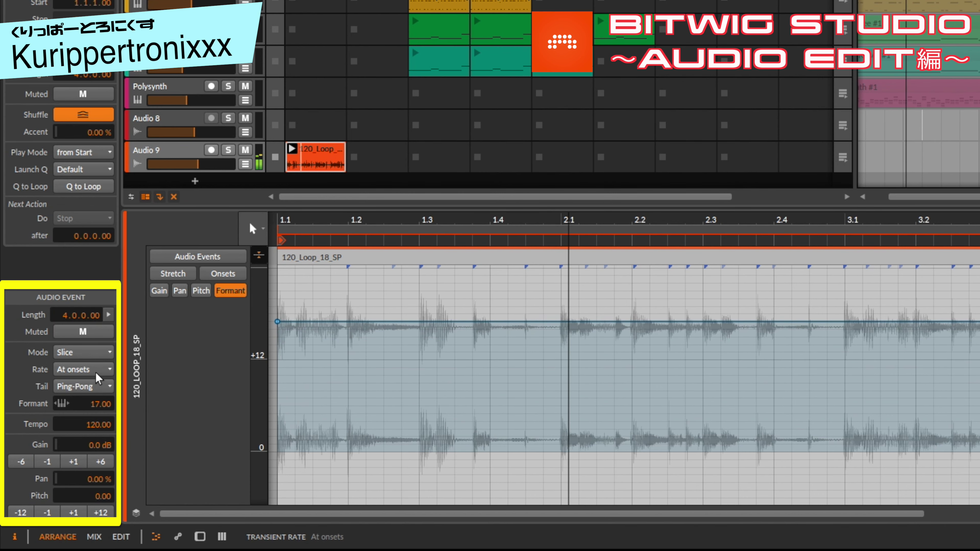
Change the audio event's stretch mode to Cyclic and raise its gain to +6.0 dB.
{"action": "left_click", "coordinate": [83, 352]}
{"action": "left_click", "coordinate": [98, 354]}
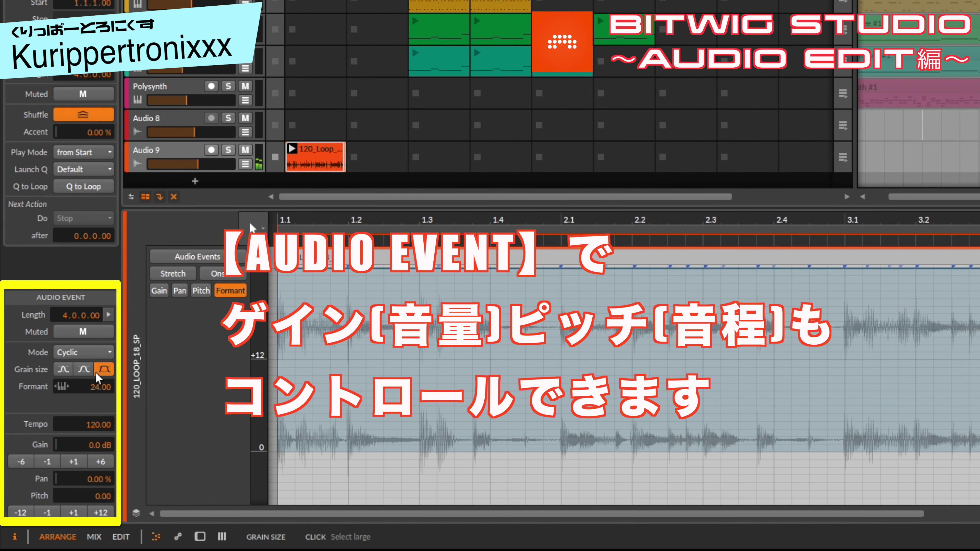
{"action": "left_click", "coordinate": [100, 462]}
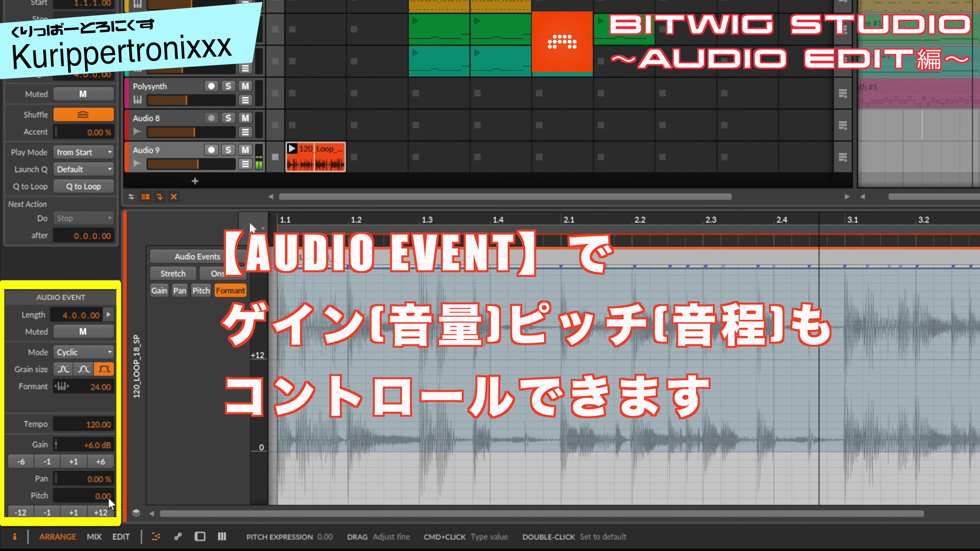
Raise the audio event's pitch semitone by semitone, finishing with a full octave jump to 24 semitones.
{"action": "left_click", "coordinate": [73, 512]}
{"action": "left_click", "coordinate": [74, 513]}
{"action": "left_click", "coordinate": [73, 512]}
{"action": "double_click", "coordinate": [73, 512]}
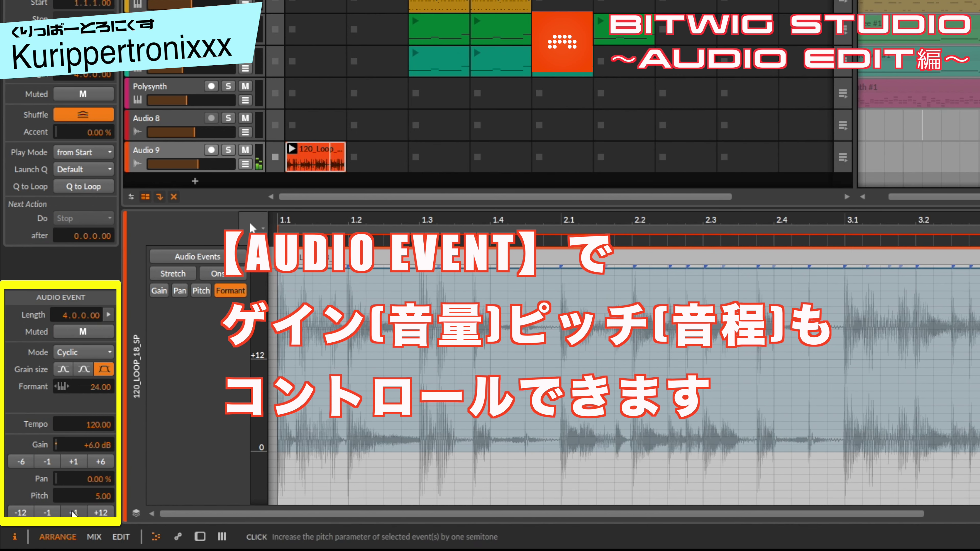
{"action": "double_click", "coordinate": [73, 512]}
{"action": "double_click", "coordinate": [73, 512]}
{"action": "double_click", "coordinate": [73, 512]}
{"action": "left_click", "coordinate": [73, 512]}
{"action": "left_click", "coordinate": [100, 512]}
Lower the audio event's pitch by two octaves and a further six semitones to -6.
{"action": "left_click", "coordinate": [20, 513]}
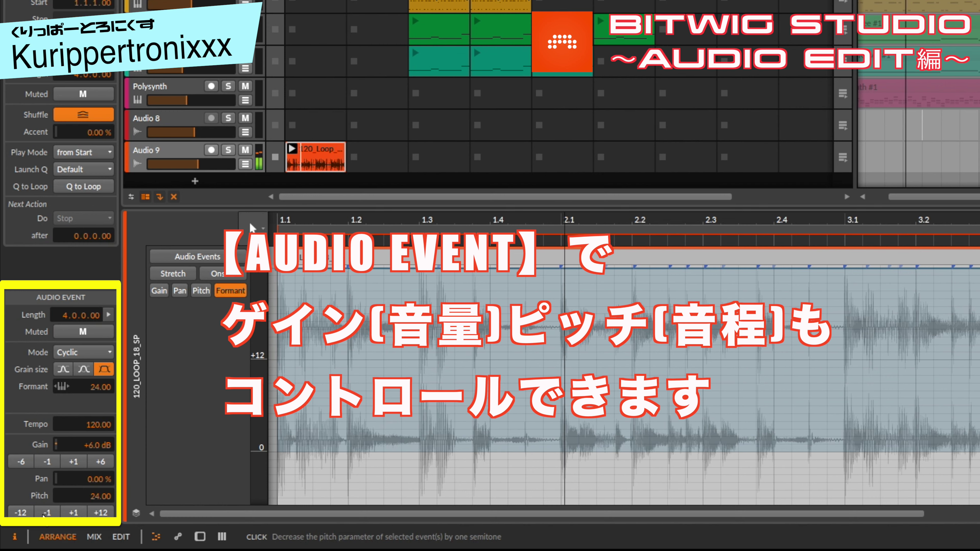
{"action": "left_click", "coordinate": [20, 513]}
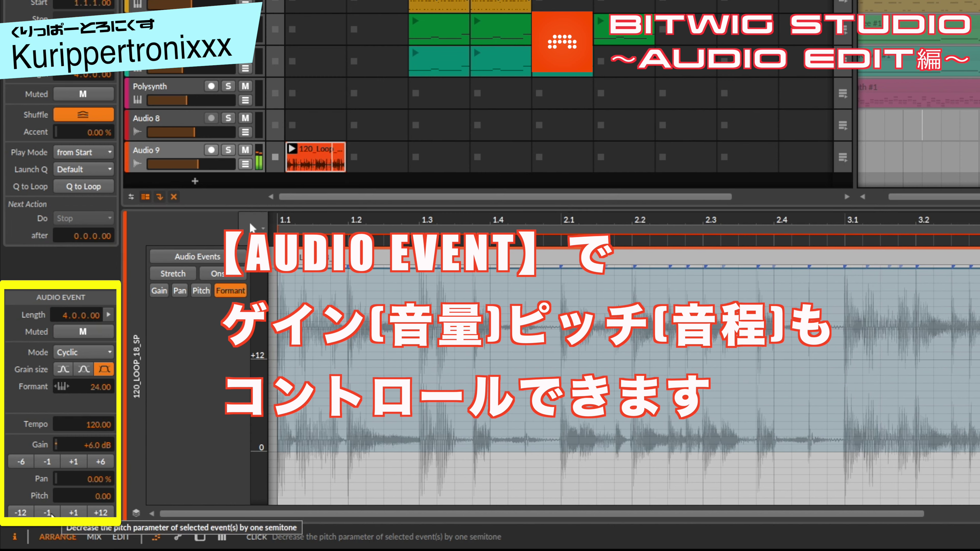
{"action": "left_click", "coordinate": [48, 513]}
{"action": "left_click", "coordinate": [48, 513]}
{"action": "left_click", "coordinate": [48, 513]}
{"action": "left_click", "coordinate": [48, 514]}
{"action": "left_click", "coordinate": [49, 513]}
{"action": "left_click", "coordinate": [52, 514]}
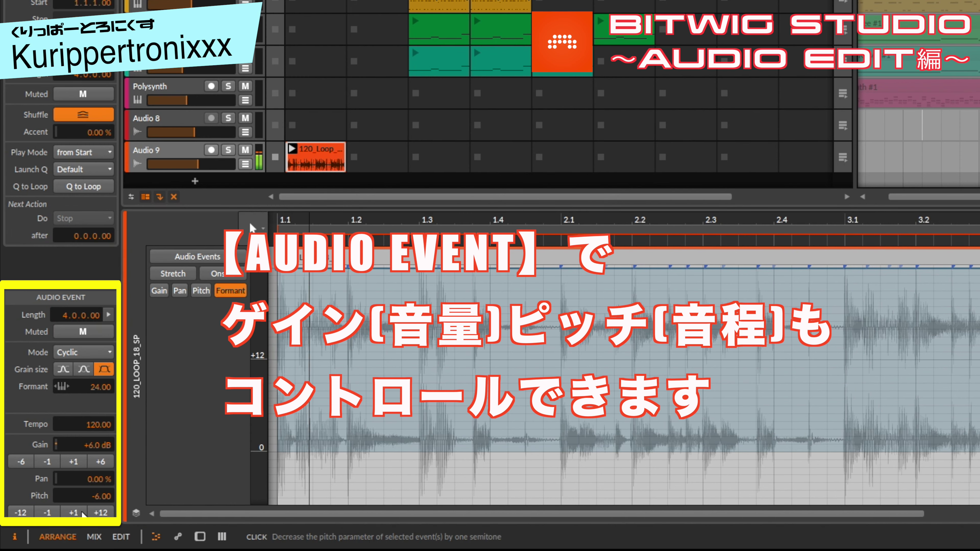
Raise the audio event's pitch in semitone steps to 0.
{"action": "left_click", "coordinate": [73, 514]}
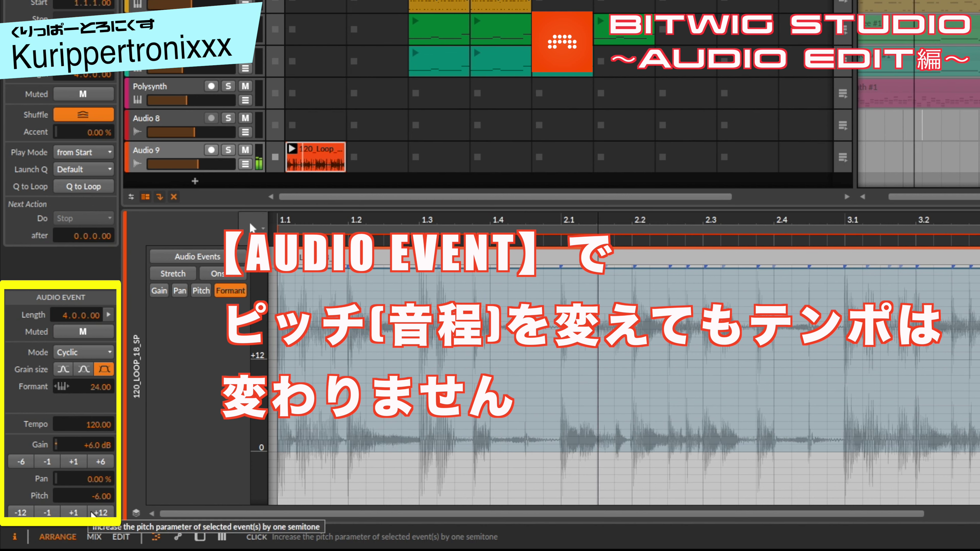
{"action": "left_click", "coordinate": [73, 514]}
{"action": "left_click", "coordinate": [73, 513]}
{"action": "left_click", "coordinate": [74, 513]}
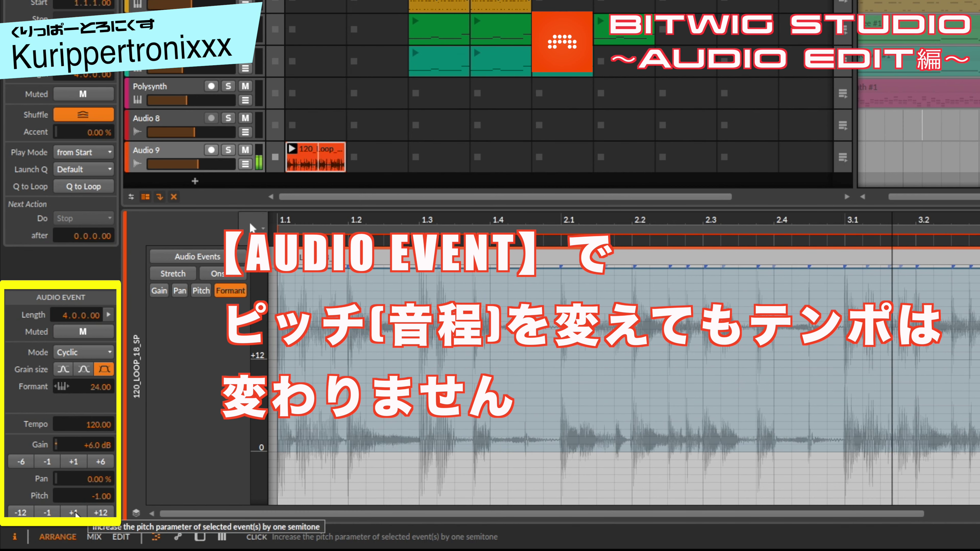
{"action": "left_click", "coordinate": [75, 513]}
{"action": "left_click", "coordinate": [75, 513]}
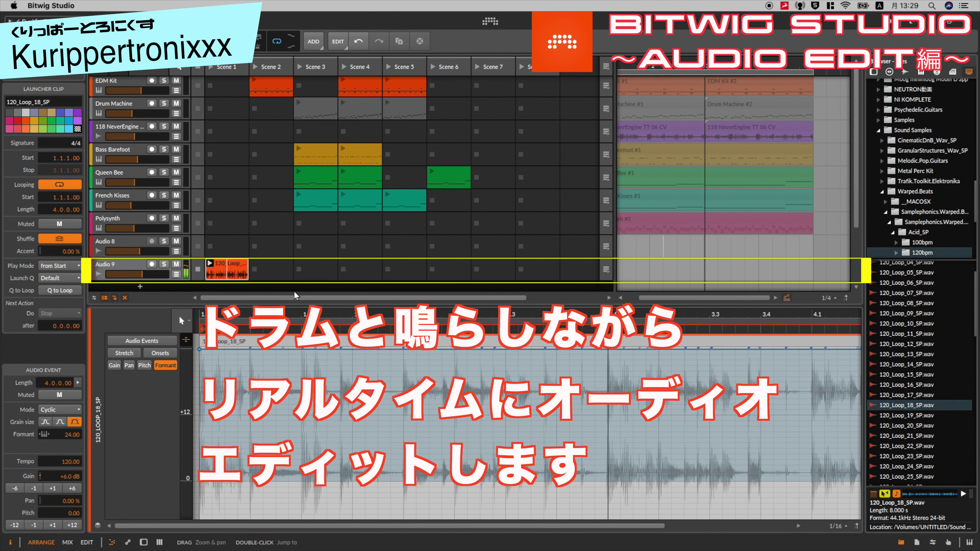
Duplicate the 120_Loop_18_SP clip on Audio 9 into the Scene 2 slot.
{"action": "left_click", "coordinate": [240, 264]}
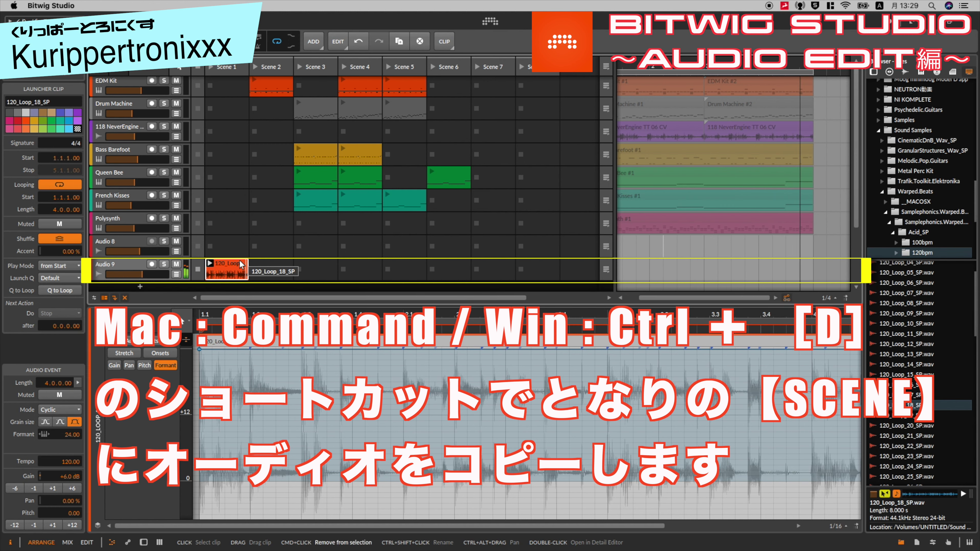
{"action": "key", "text": "super+d"}
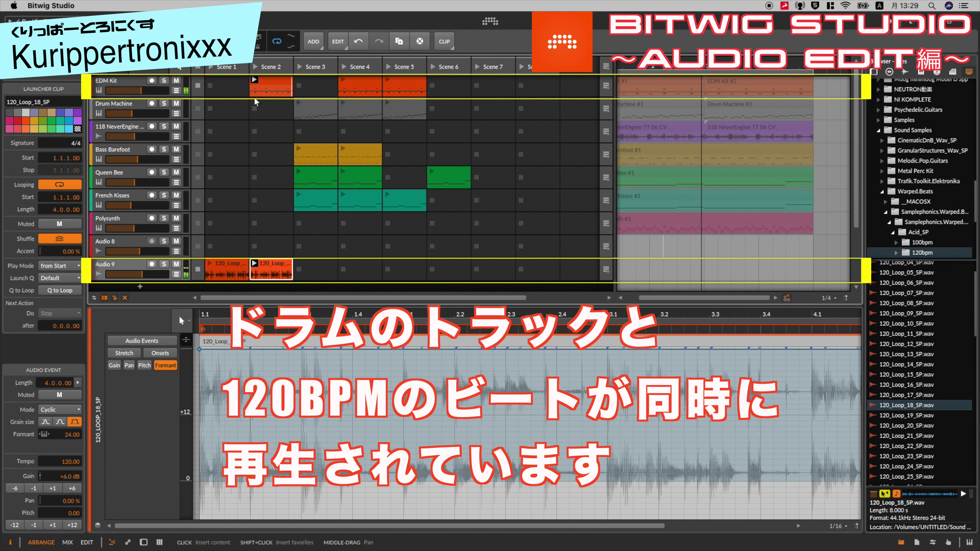
Split the Scene 2 clip's audio event into short slices across bar 1 and at 2.1, 2.2 and 2.3.
{"action": "left_click", "coordinate": [250, 355]}
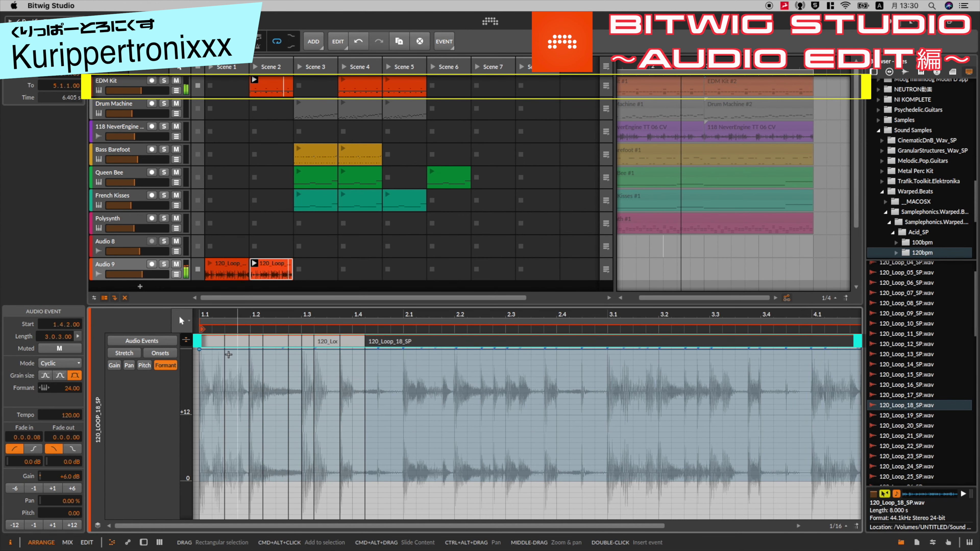
{"action": "double_click", "coordinate": [403, 341]}
{"action": "double_click", "coordinate": [455, 341]}
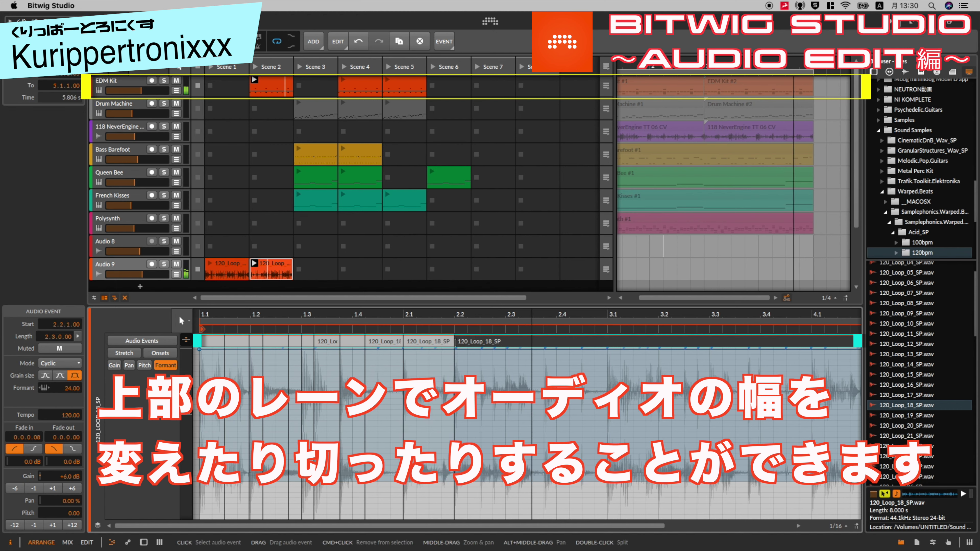
{"action": "double_click", "coordinate": [503, 342]}
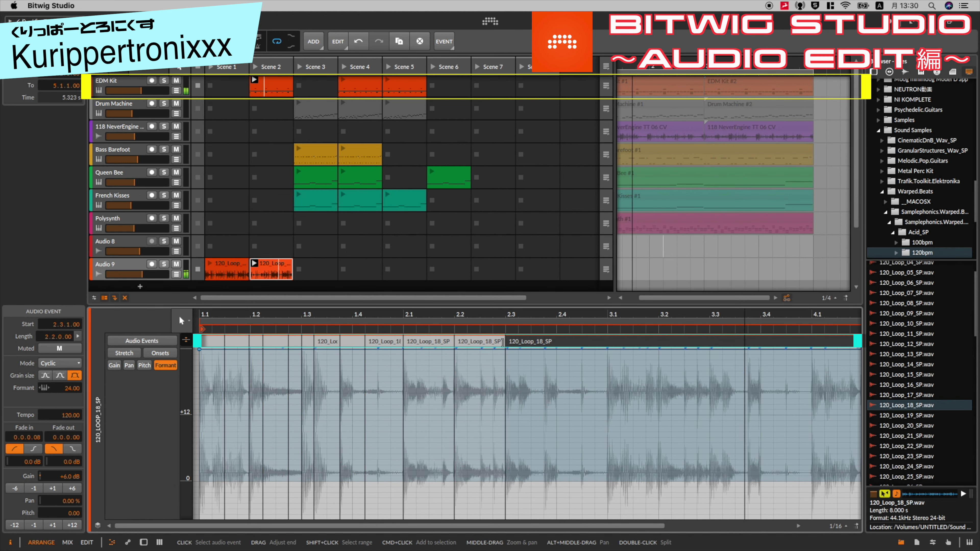
Delete the slices at 1.1.3 and 1.2.2 in the Scene 2 clip and extend neighbouring slices over the gaps.
{"action": "left_click", "coordinate": [245, 343]}
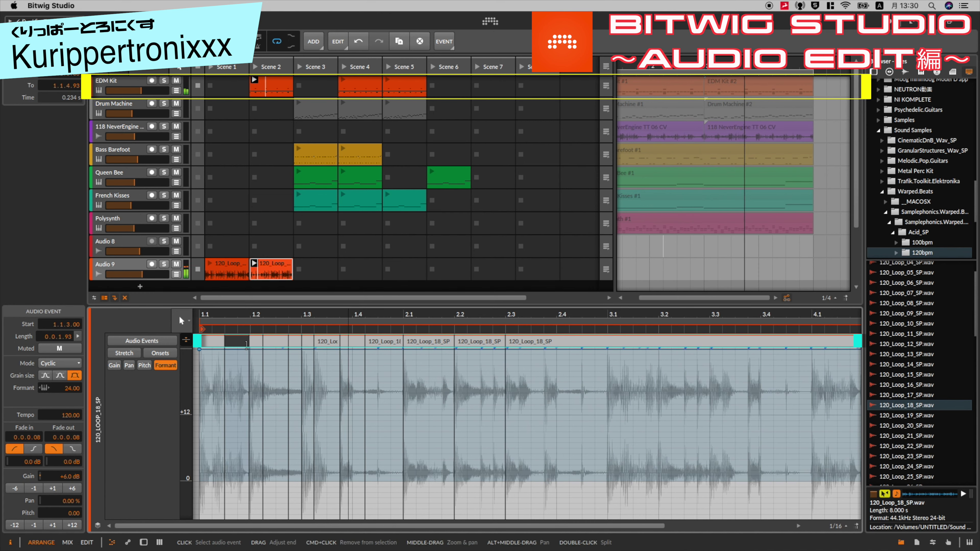
{"action": "left_click", "coordinate": [259, 346]}
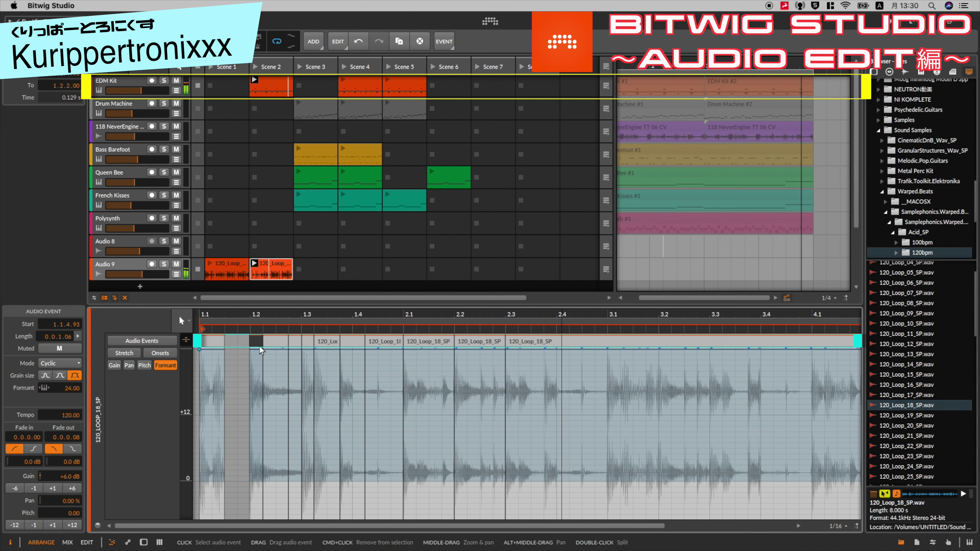
{"action": "left_click", "coordinate": [279, 343]}
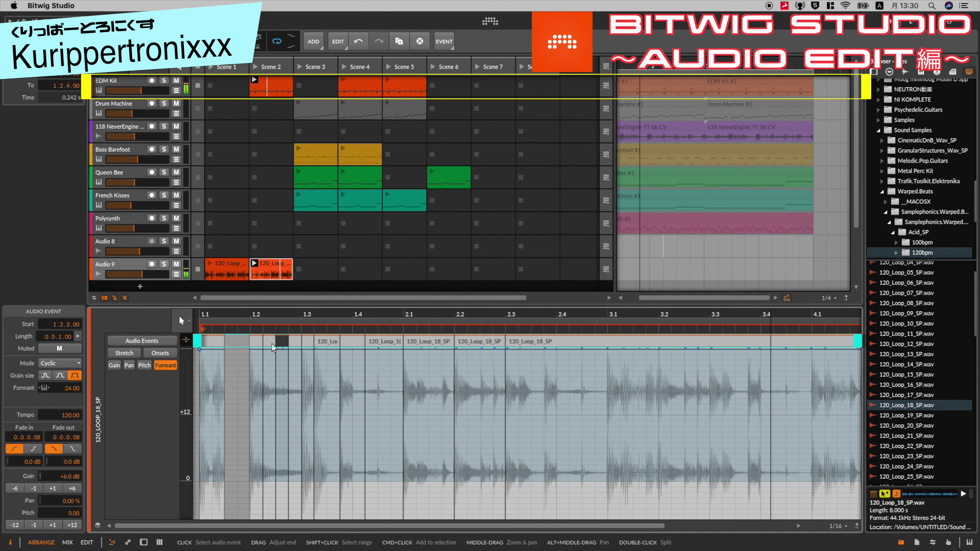
{"action": "left_click", "coordinate": [263, 341]}
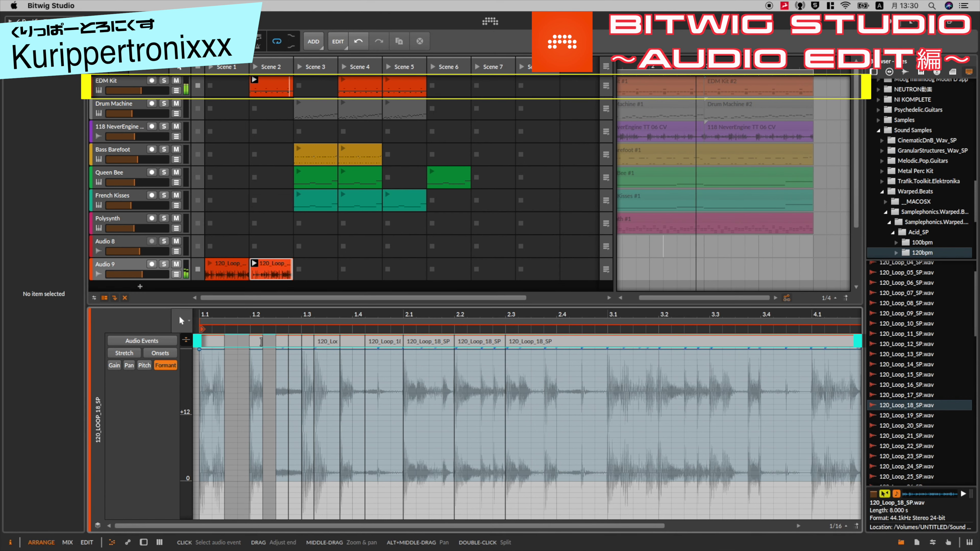
{"action": "left_click_drag", "start_coordinate": [263, 341], "coordinate": [346, 343]}
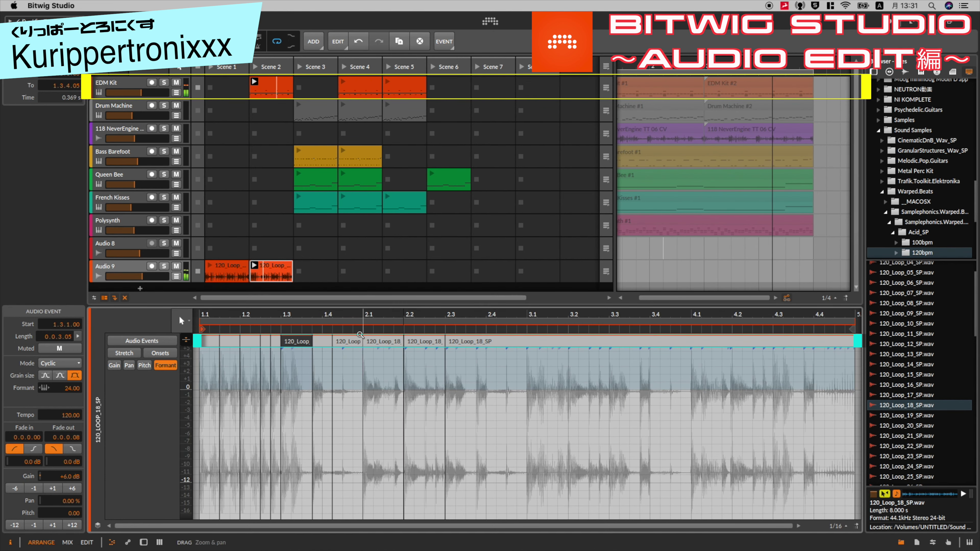
Delete the slice starting at 1.4.2 from the Scene 2 clip and select the slice at 2.1.
{"action": "left_click", "coordinate": [346, 349]}
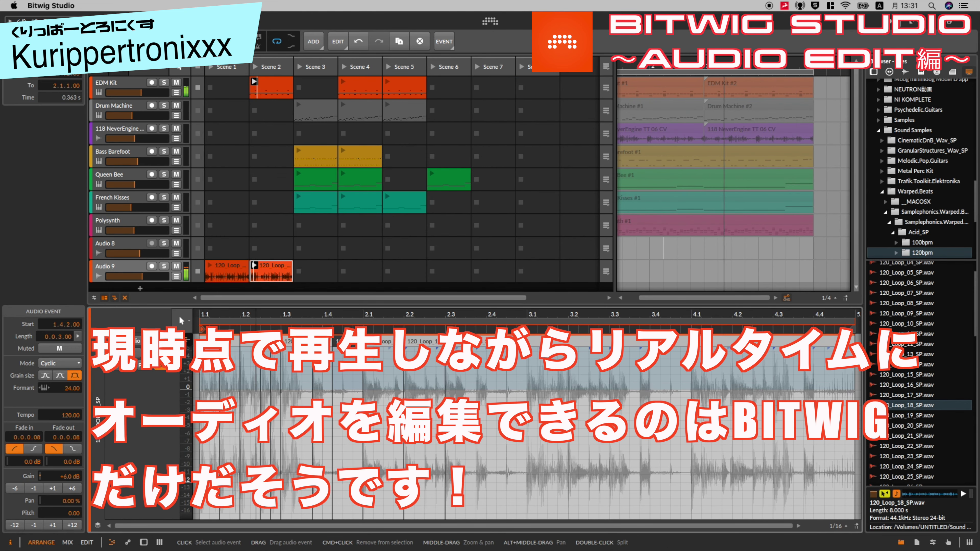
{"action": "key", "text": "Delete"}
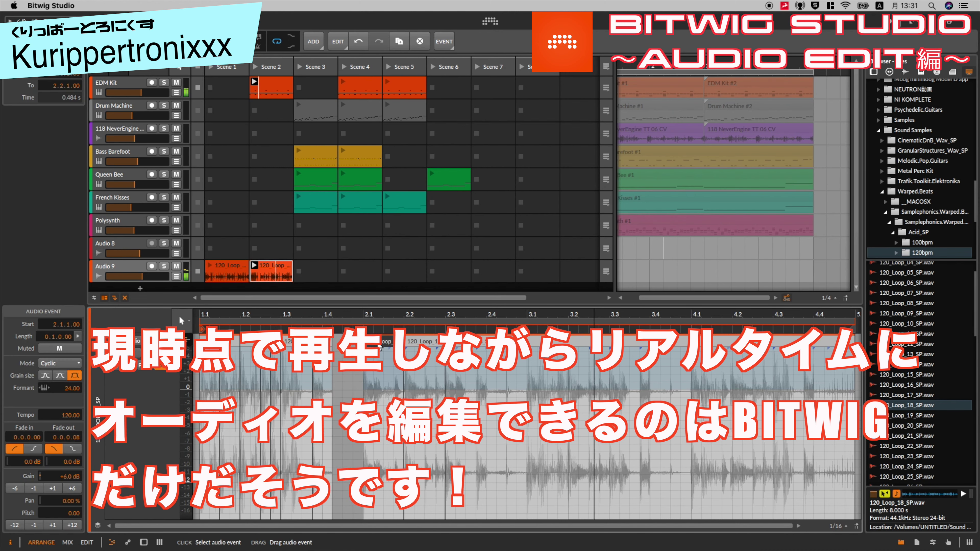
{"action": "left_click", "coordinate": [363, 362]}
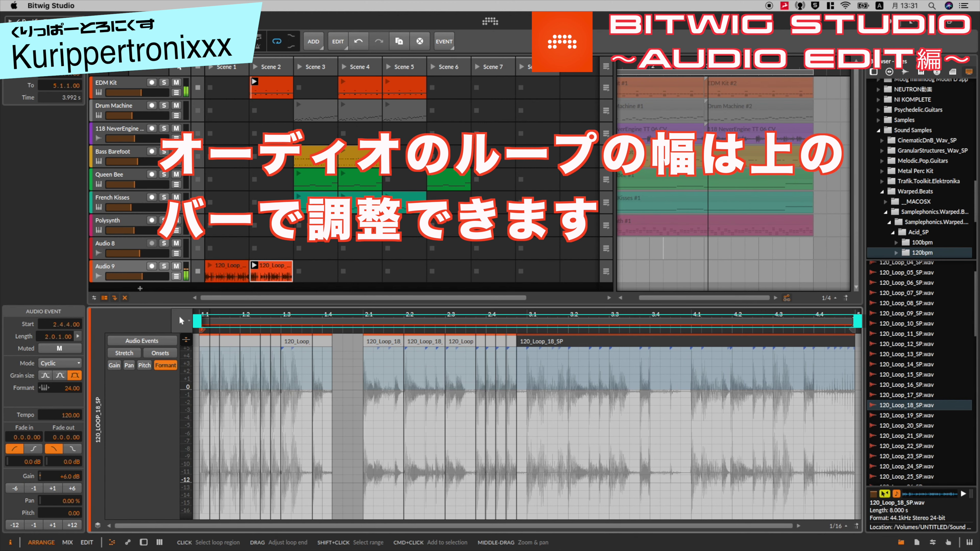
Shorten the clip's loop region to two bars and extend the slice at 2.1 back to start at 1.4.2.
{"action": "left_click_drag", "start_coordinate": [852, 322], "coordinate": [530, 332]}
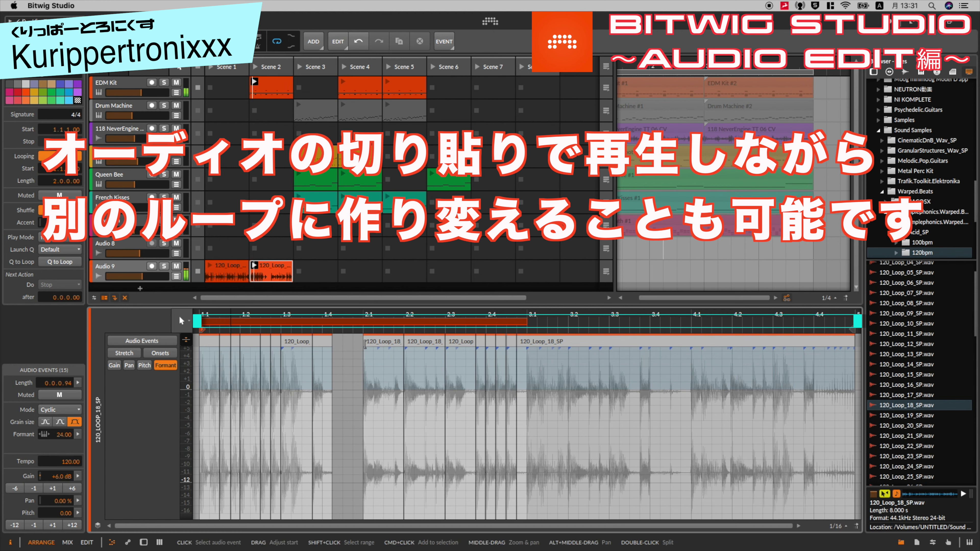
{"action": "left_click_drag", "start_coordinate": [363, 342], "coordinate": [336, 346]}
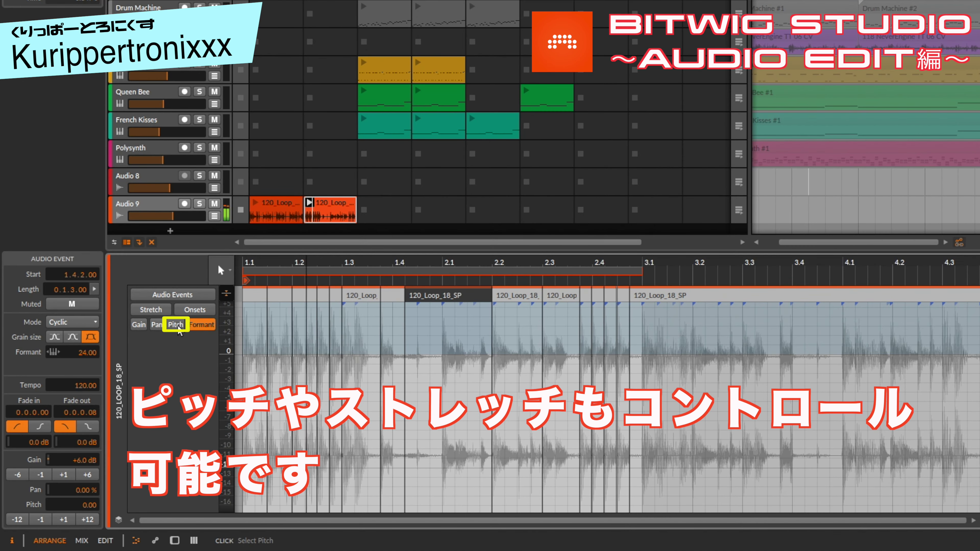
Show the pitch curve and shift the slices at 1.2.1 up about 4, 1.2.4 down about 5 and 1.1.3 down about 2 semitones.
{"action": "left_click", "coordinate": [176, 327]}
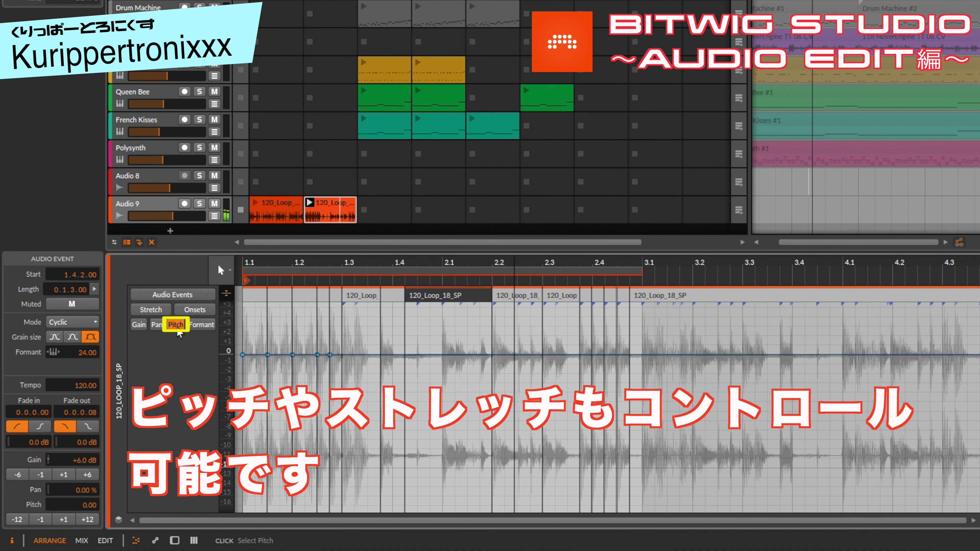
{"action": "mouse_move", "coordinate": [293, 358]}
{"action": "left_mouse_down"}
{"action": "mouse_move", "coordinate": [305, 354]}
{"action": "mouse_move", "coordinate": [304, 317]}
{"action": "left_mouse_up"}
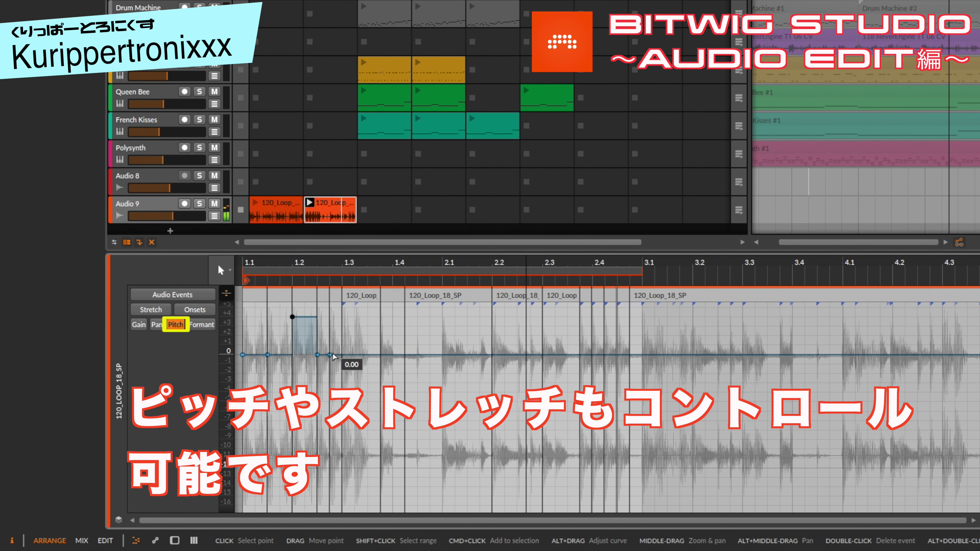
{"action": "left_click_drag", "start_coordinate": [330, 354], "coordinate": [330, 402]}
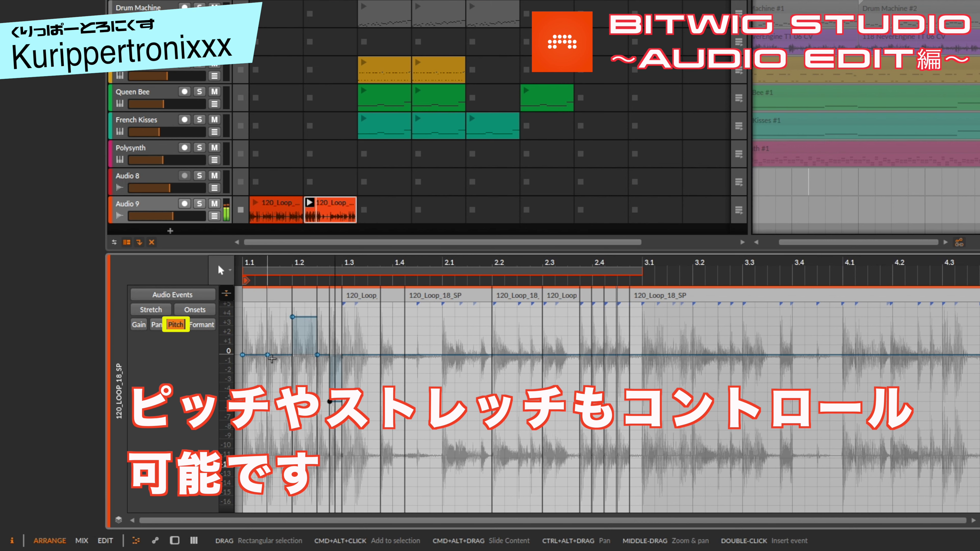
{"action": "left_click_drag", "start_coordinate": [279, 354], "coordinate": [280, 373]}
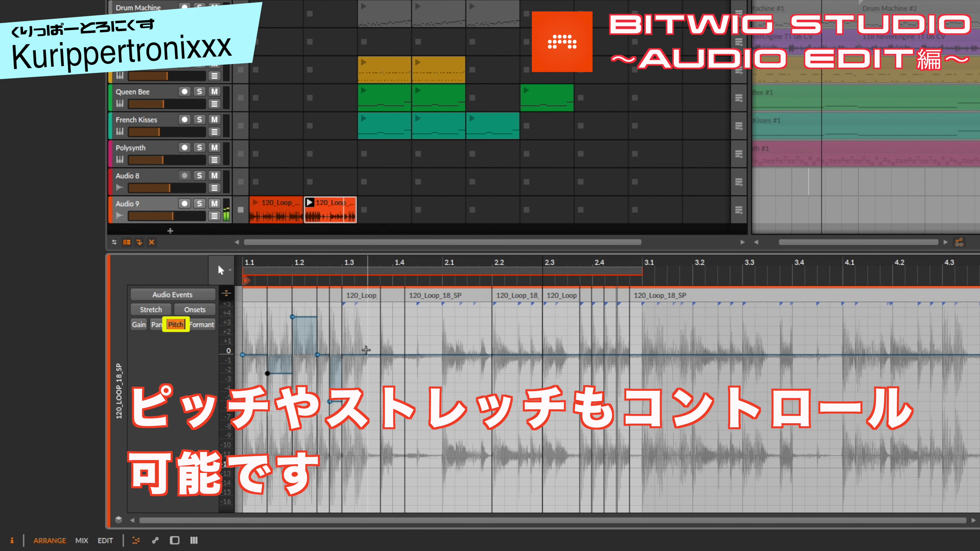
Add pitch curve points to the slices between about 1.3.4 and 2.3.3, ranging from about 8 semitones down to about 4 up.
{"action": "left_click", "coordinate": [380, 357]}
{"action": "left_click", "coordinate": [380, 355]}
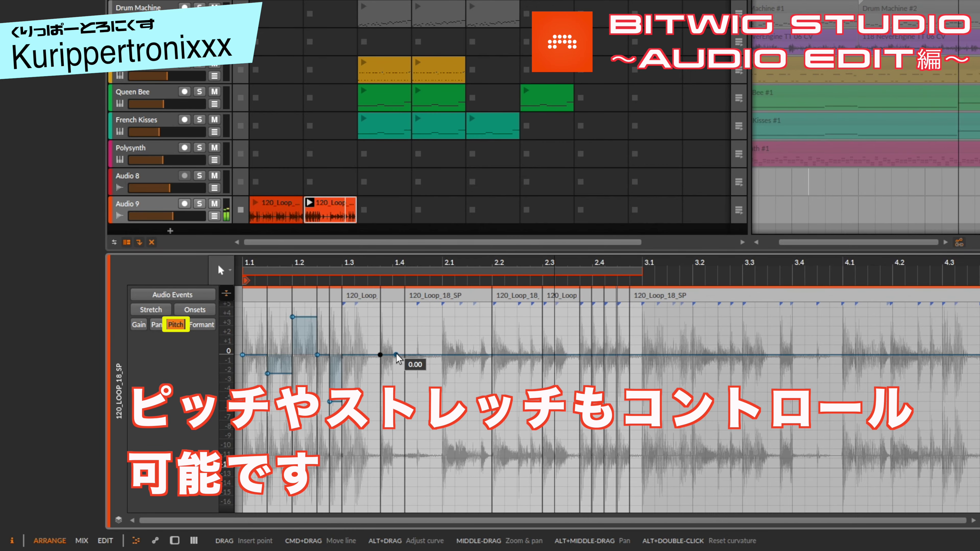
{"action": "left_click_drag", "start_coordinate": [392, 354], "coordinate": [393, 417]}
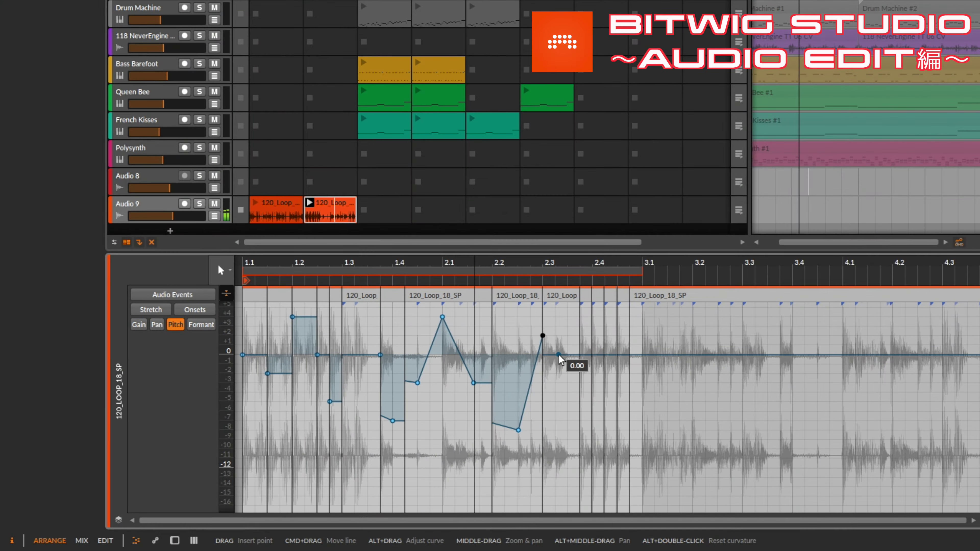
{"action": "left_click_drag", "start_coordinate": [559, 355], "coordinate": [567, 336]}
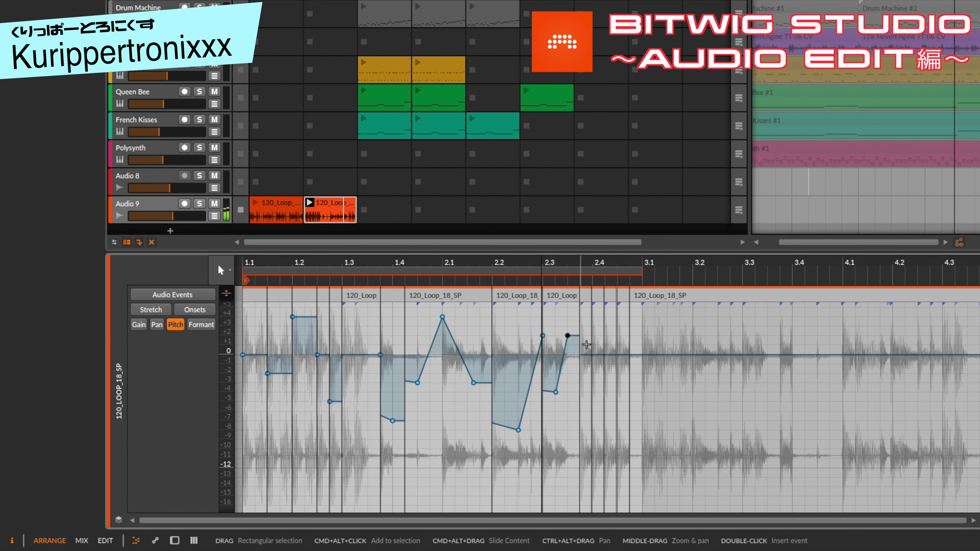
Show the formant curve and shape it with alternating high and low points across the slices of the two-bar loop.
{"action": "left_click", "coordinate": [201, 324]}
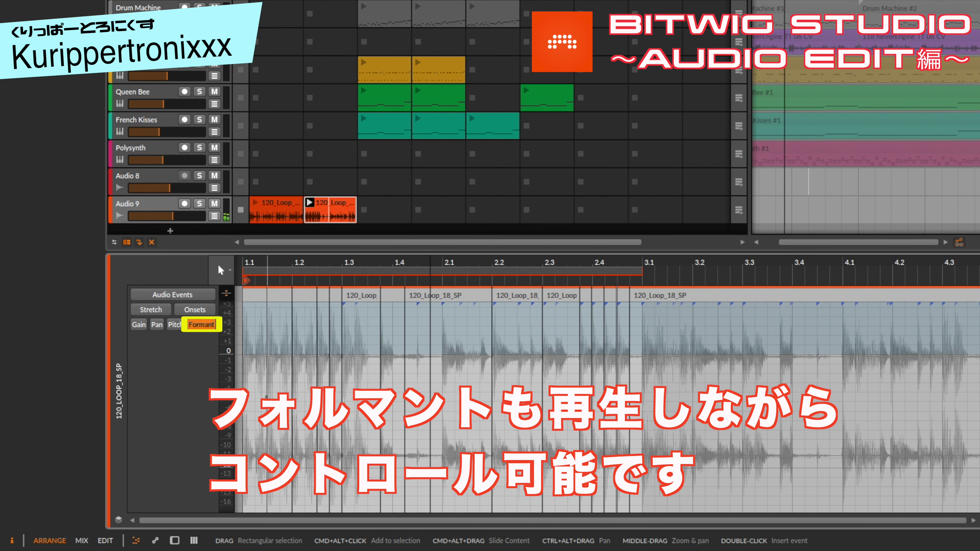
{"action": "left_click_drag", "start_coordinate": [258, 394], "coordinate": [267, 397]}
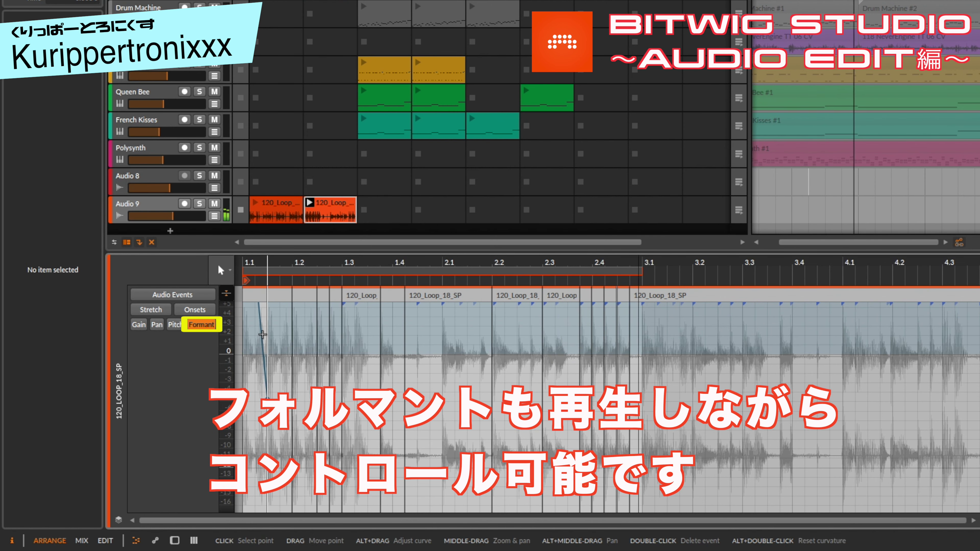
{"action": "left_click", "coordinate": [280, 335]}
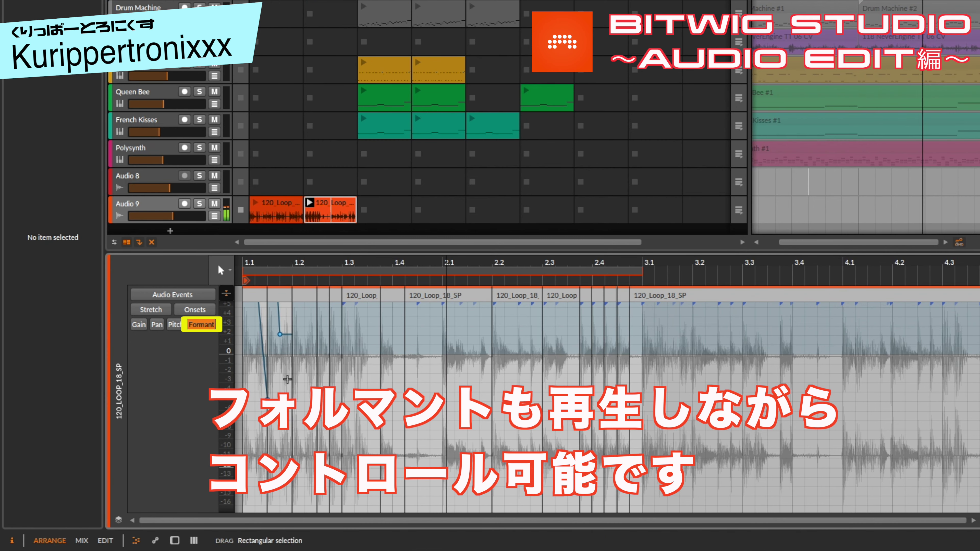
{"action": "left_click_drag", "start_coordinate": [281, 335], "coordinate": [305, 378]}
{"action": "scroll", "coordinate": [306, 377], "scroll_direction": "down", "scroll_amount": 3}
{"action": "left_click_drag", "start_coordinate": [306, 377], "coordinate": [303, 403]}
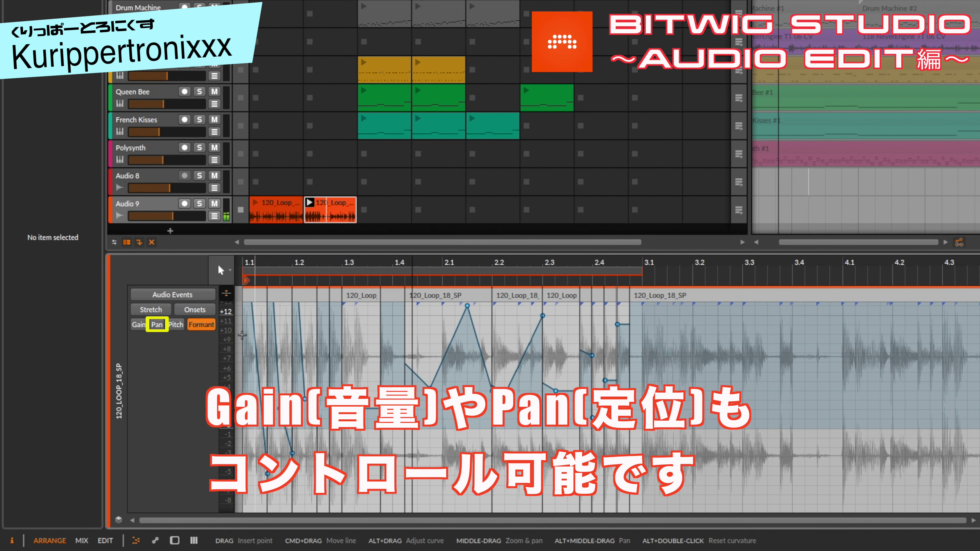
Display the clip's pan curve and its gain curve.
{"action": "left_click", "coordinate": [156, 325]}
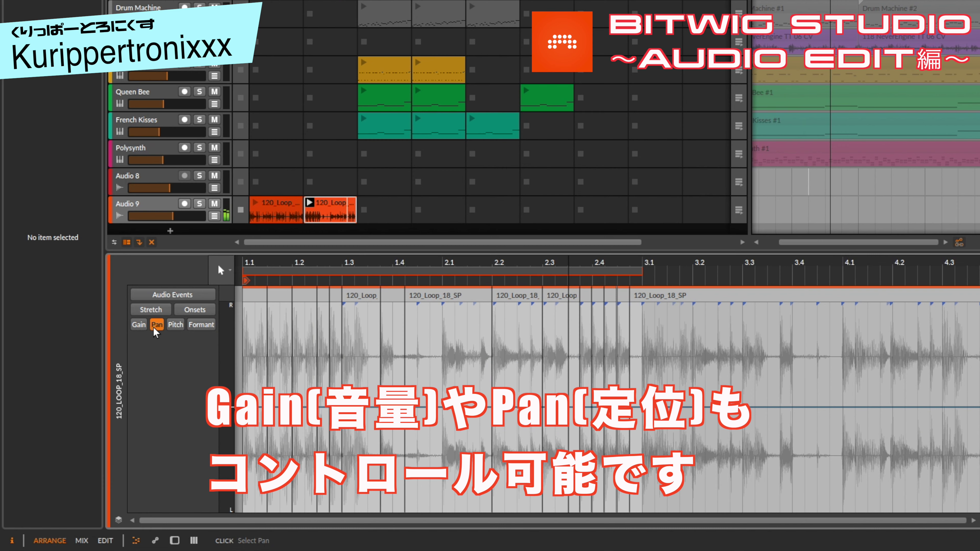
{"action": "left_click", "coordinate": [139, 324]}
In the stretch view, shorten the slice at 1.4.2 to a length of 0.0.1.00 and stretch its end out to the next slice.
{"action": "left_click", "coordinate": [183, 313]}
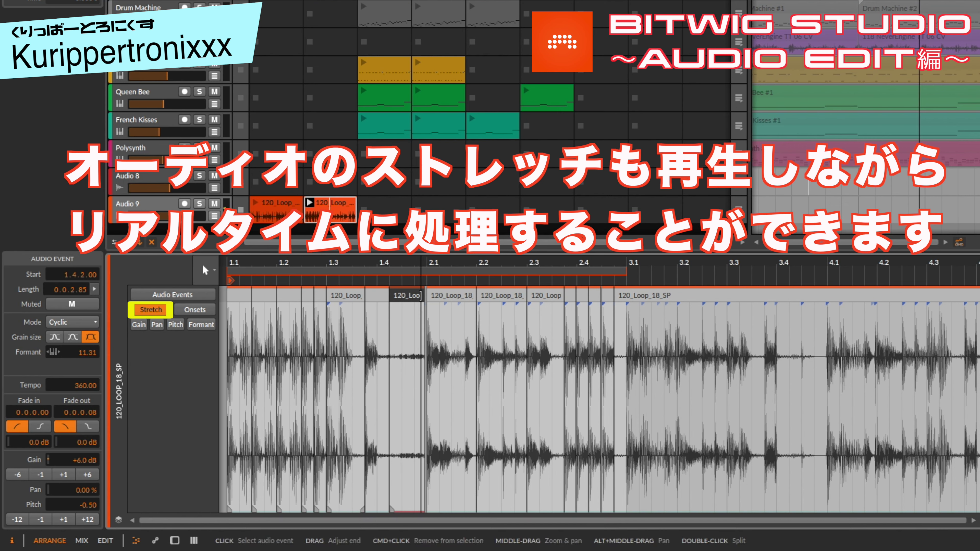
{"action": "left_click_drag", "start_coordinate": [426, 295], "coordinate": [396, 297]}
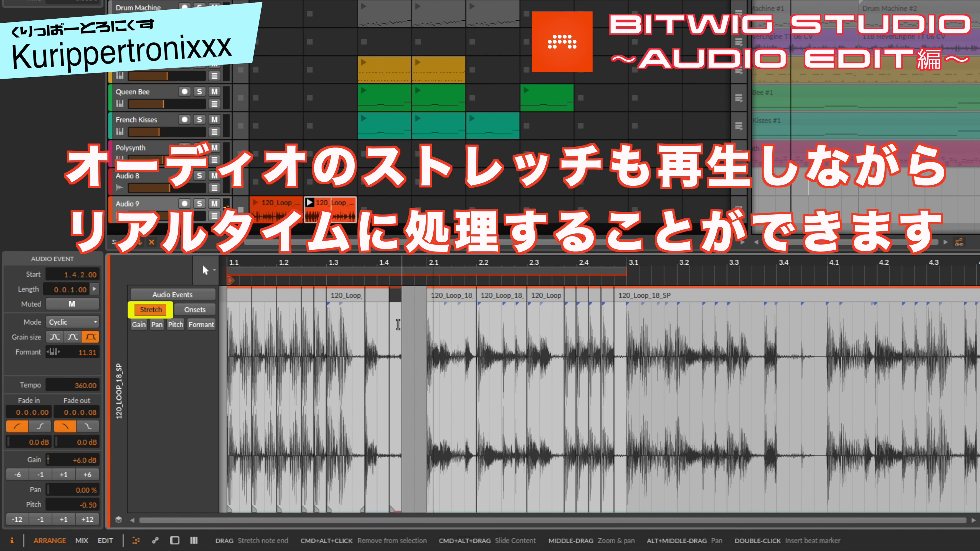
{"action": "left_click", "coordinate": [401, 309]}
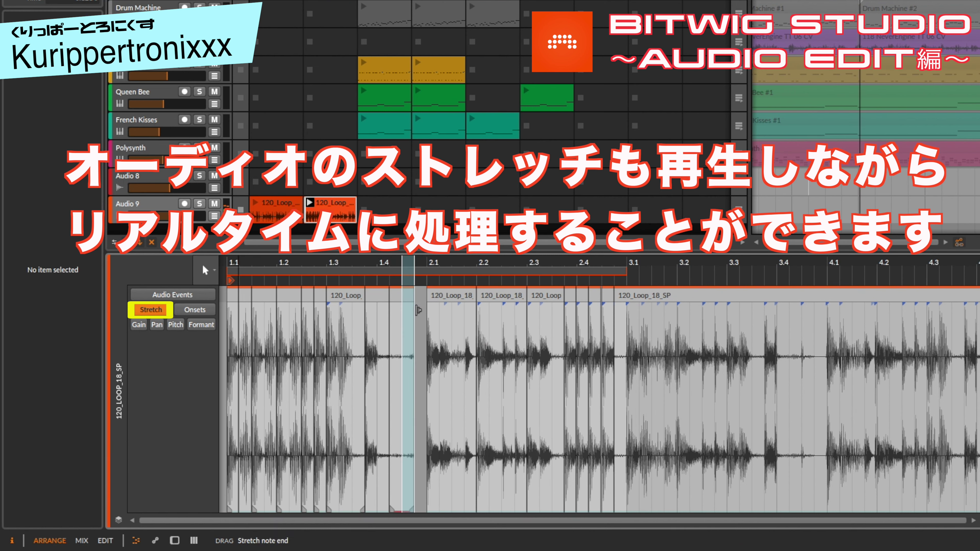
{"action": "left_click_drag", "start_coordinate": [401, 308], "coordinate": [425, 308]}
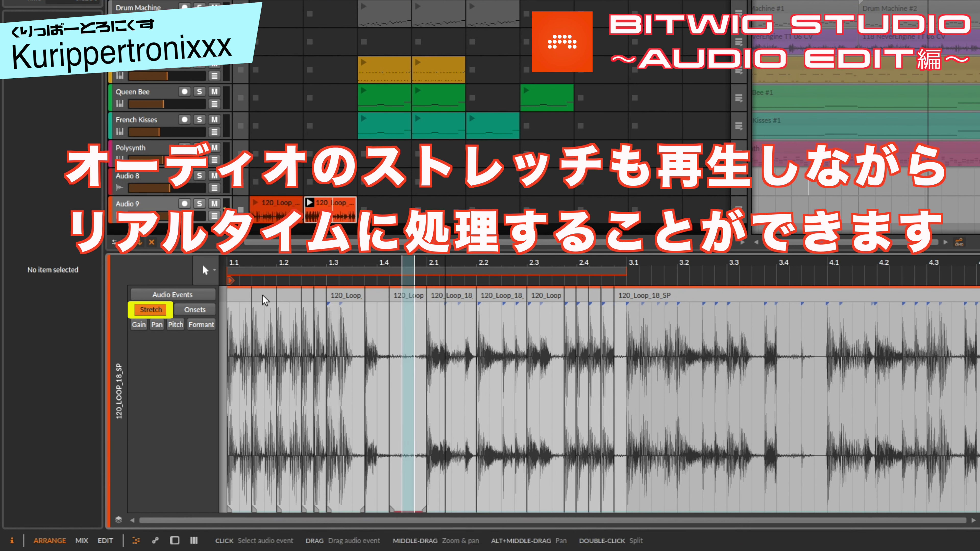
Delete the slice at 1.1.3 and stretch the opening slice's audio over the gap to about 1.2.
{"action": "left_click", "coordinate": [266, 307]}
{"action": "left_click", "coordinate": [261, 309]}
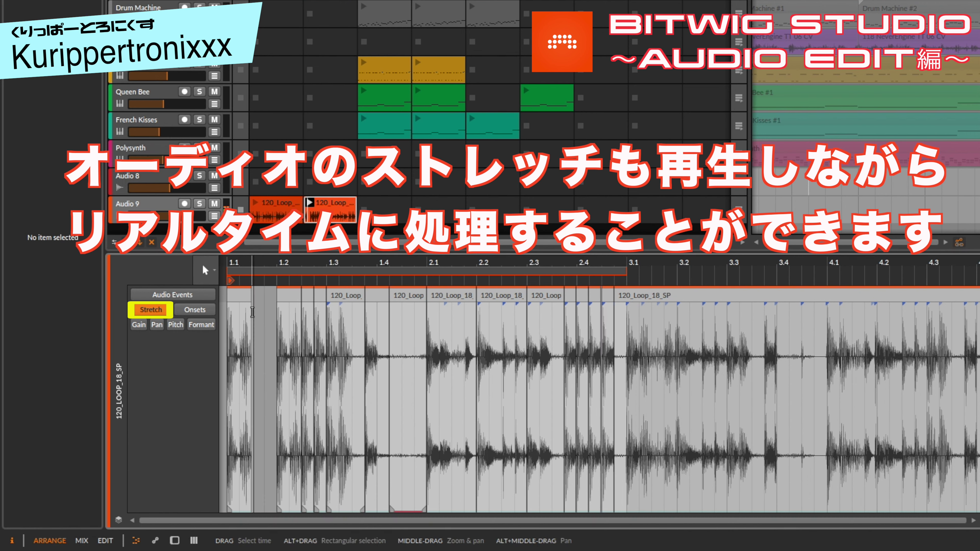
{"action": "mouse_move", "coordinate": [250, 308]}
{"action": "left_mouse_down"}
{"action": "mouse_move", "coordinate": [299, 309]}
{"action": "mouse_move", "coordinate": [288, 307]}
{"action": "mouse_move", "coordinate": [303, 300]}
{"action": "left_mouse_up"}
{"action": "left_click", "coordinate": [274, 310]}
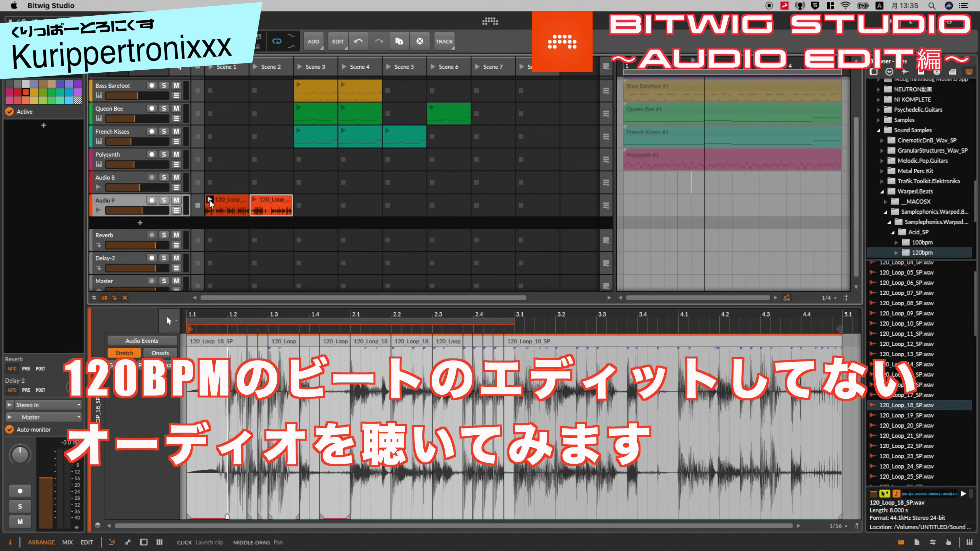
Play the unedited Scene 1 clip on Audio 9 and switch playback to the edited Scene 2 clip to compare them.
{"action": "left_click", "coordinate": [209, 200]}
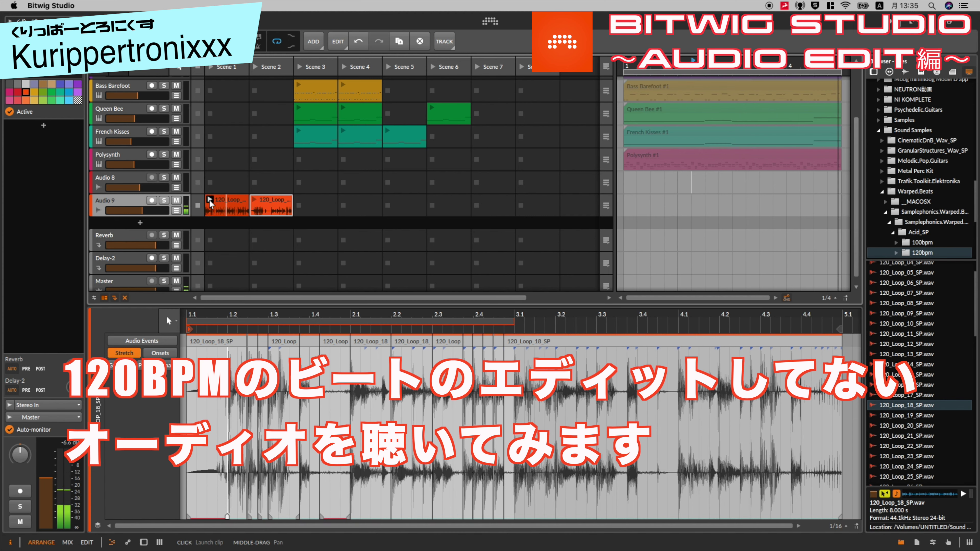
{"action": "left_click", "coordinate": [254, 200]}
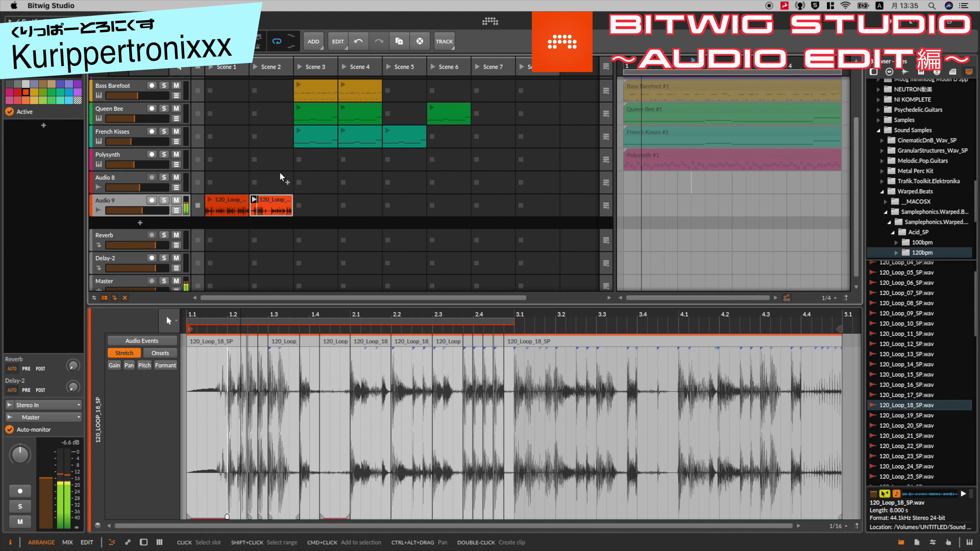
{"action": "scroll", "coordinate": [281, 177], "scroll_direction": "down", "scroll_amount": 1}
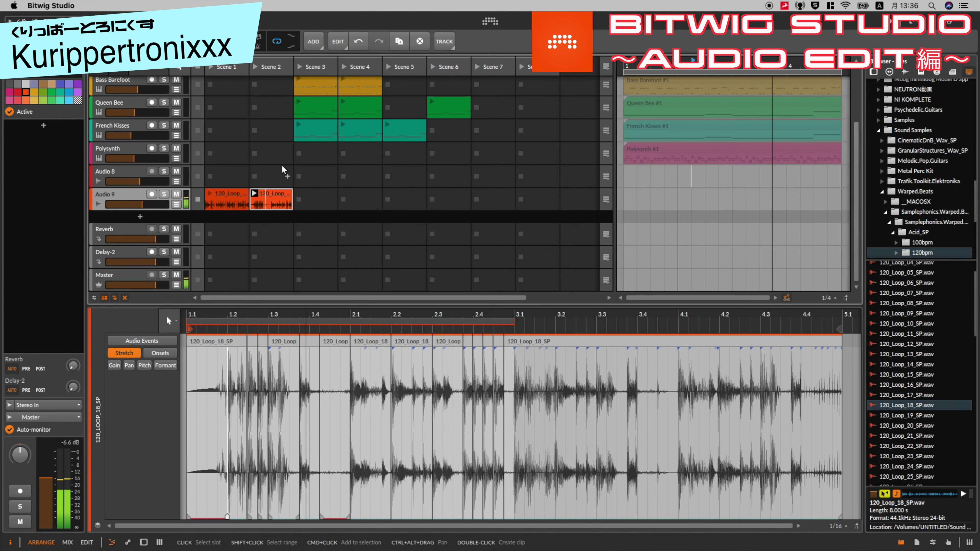